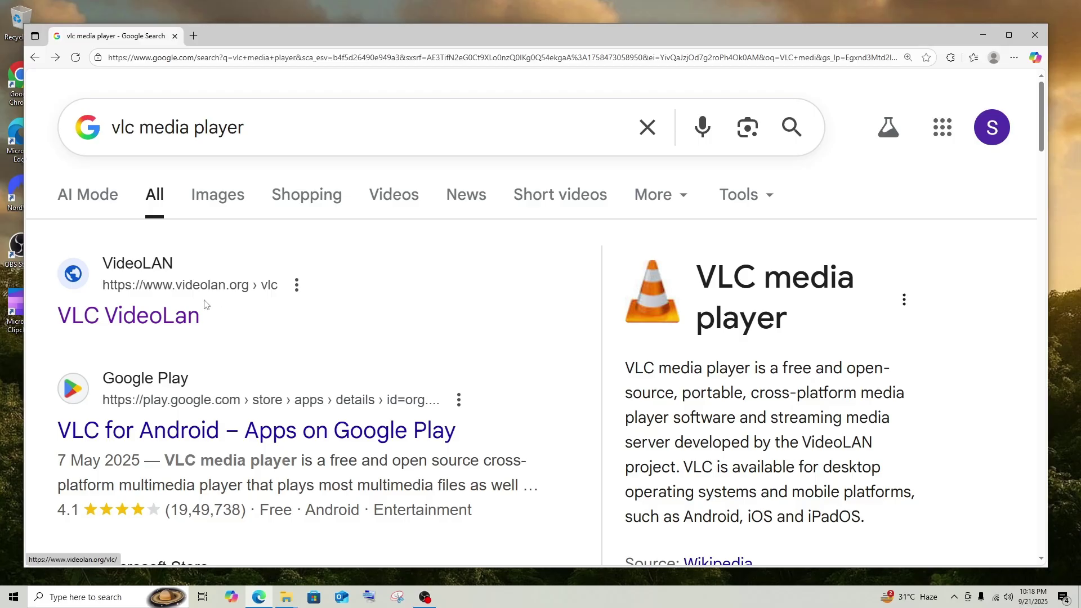
Step: Download vlc-3.0.21-win64.exe from the zoomed-in VideoLAN page, then return to the home page
{"action": "left_click", "coordinate": [168, 314]}
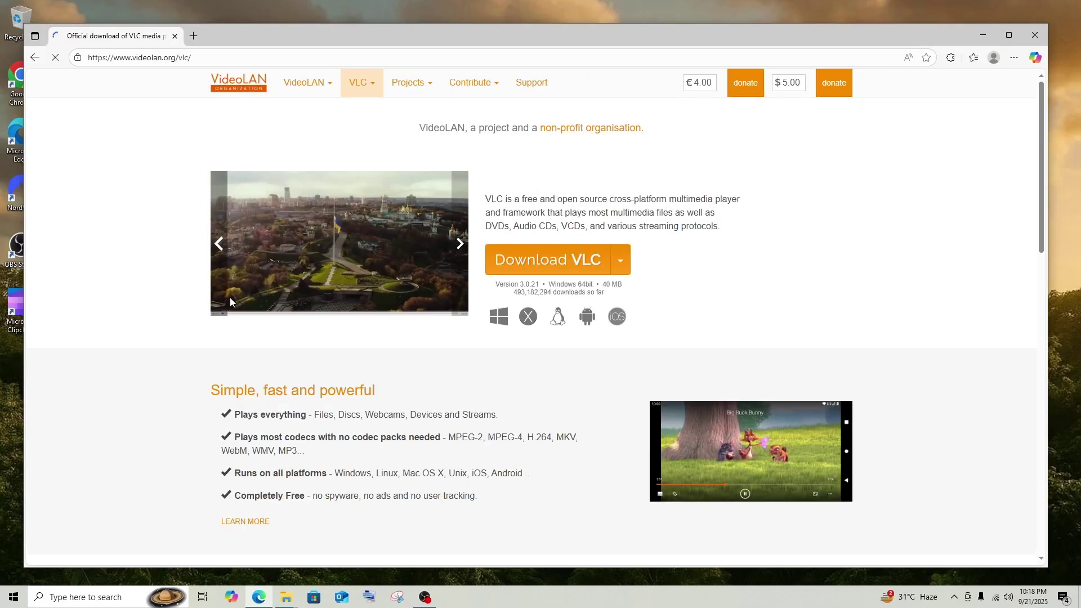
{"action": "key", "text": "ctrl+plus"}
{"action": "key", "text": "ctrl+plus"}
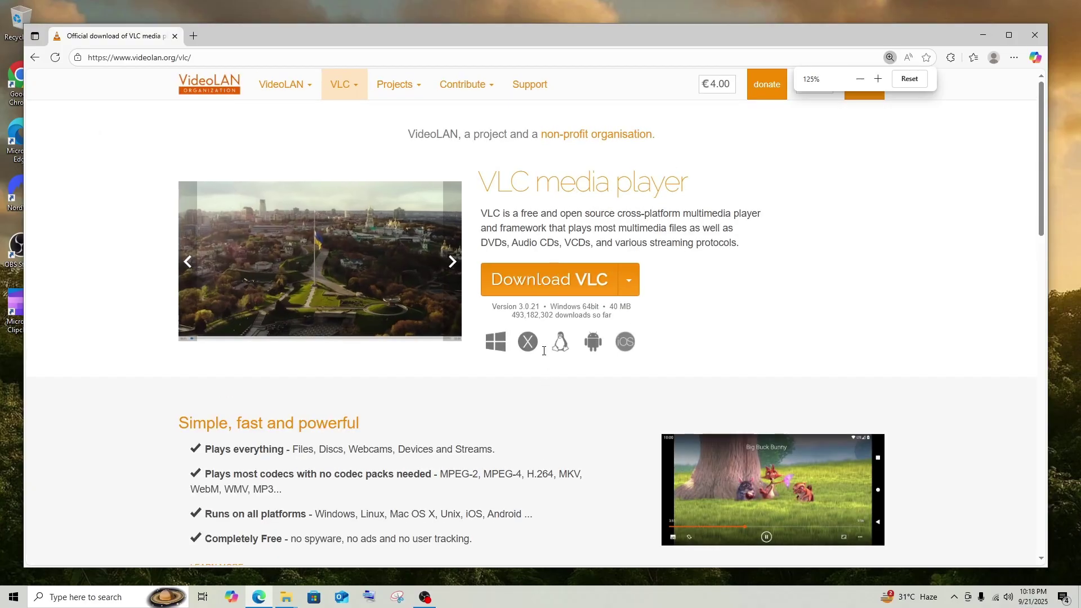
{"action": "key", "text": "ctrl+plus"}
{"action": "left_click", "coordinate": [532, 361]}
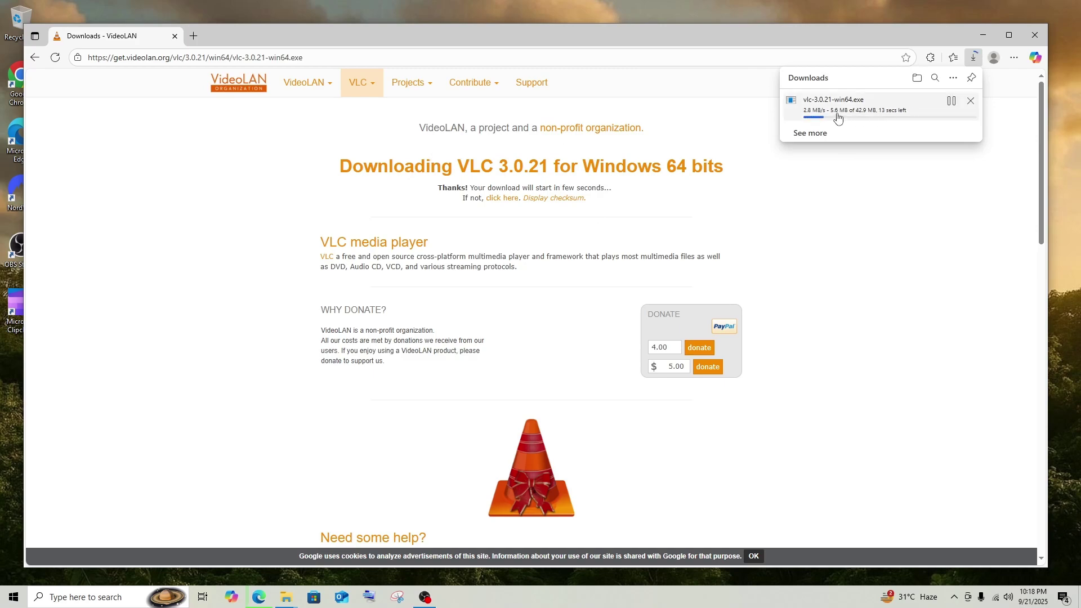
{"action": "mouse_move", "coordinate": [878, 105]}
{"action": "scroll", "coordinate": [589, 227], "scroll_direction": "up", "scroll_amount": 1, "text": "ctrl"}
{"action": "scroll", "coordinate": [591, 224], "scroll_direction": "up", "scroll_amount": 2, "text": "ctrl"}
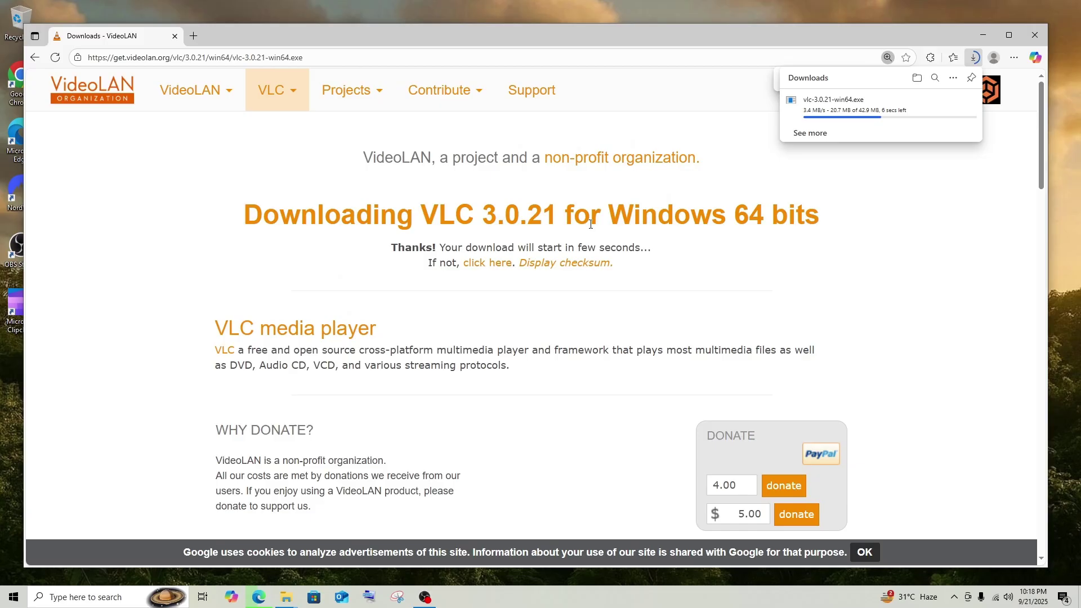
{"action": "key", "text": "alt+Left"}
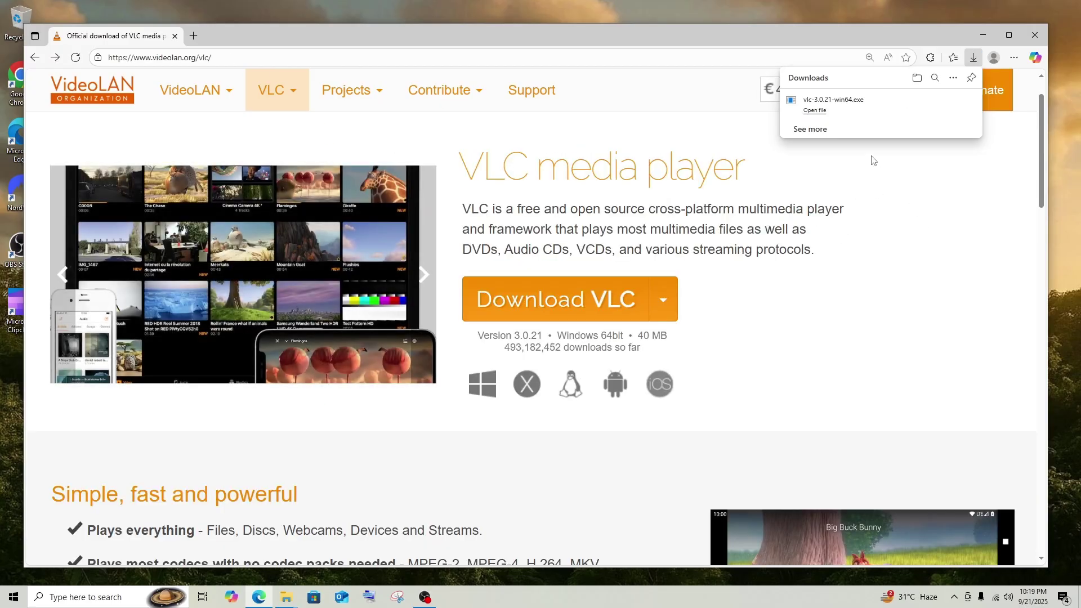
Step: Launch vlc-3.0.21-win64.exe with English as the installer language and pass the welcome page
{"action": "left_click", "coordinate": [821, 111]}
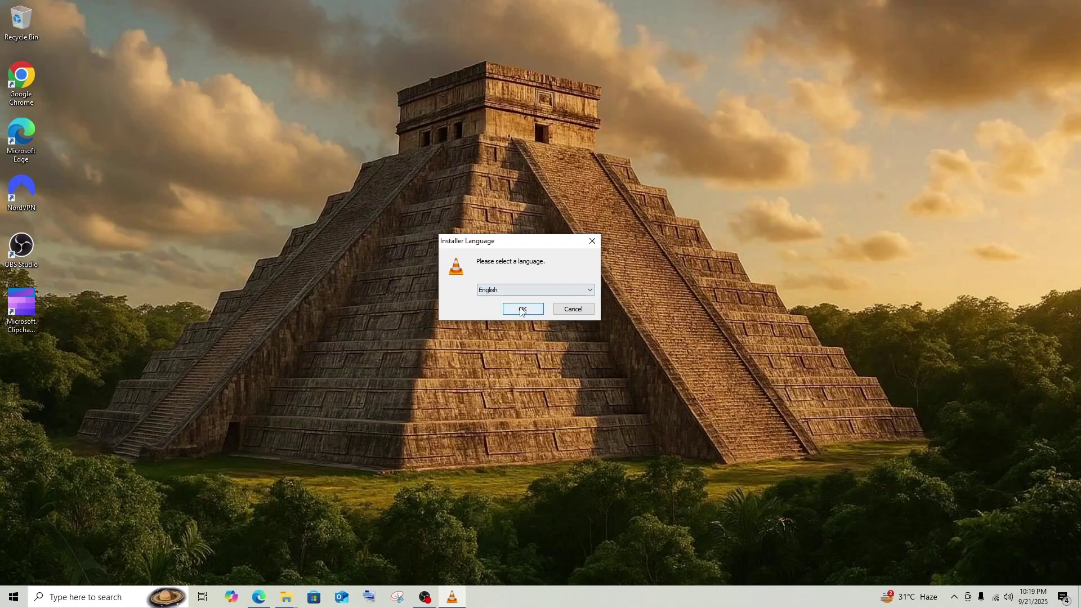
{"action": "left_click", "coordinate": [521, 312]}
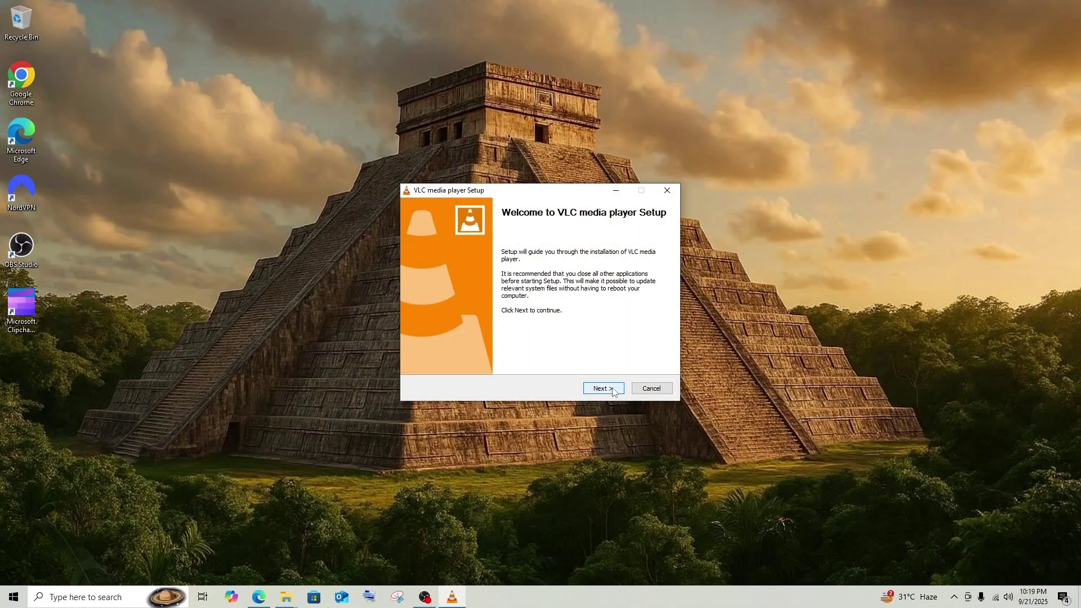
{"action": "left_click", "coordinate": [612, 391]}
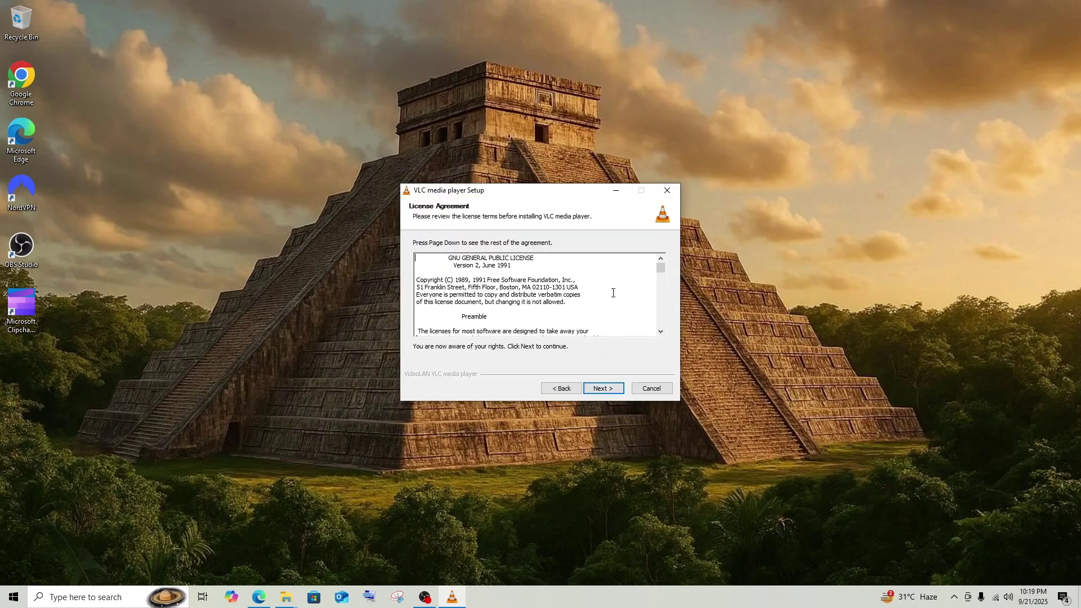
Step: Accept the VLC license agreement to reach the Choose Components page
{"action": "left_click", "coordinate": [605, 391]}
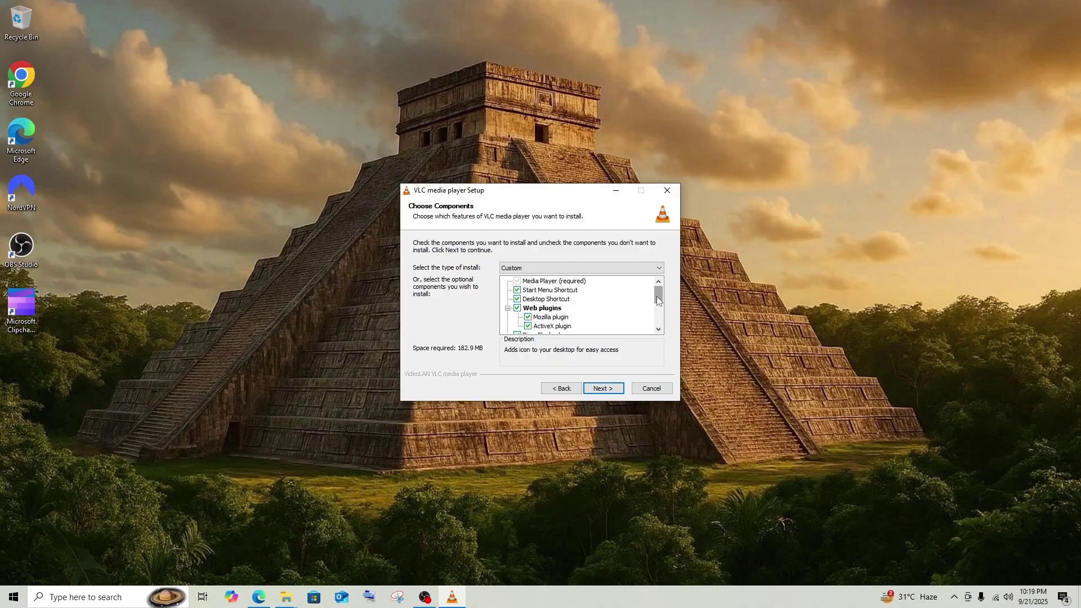
{"action": "mouse_move", "coordinate": [655, 297]}
{"action": "left_mouse_down"}
{"action": "mouse_move", "coordinate": [660, 315]}
{"action": "mouse_move", "coordinate": [660, 296]}
{"action": "left_mouse_up"}
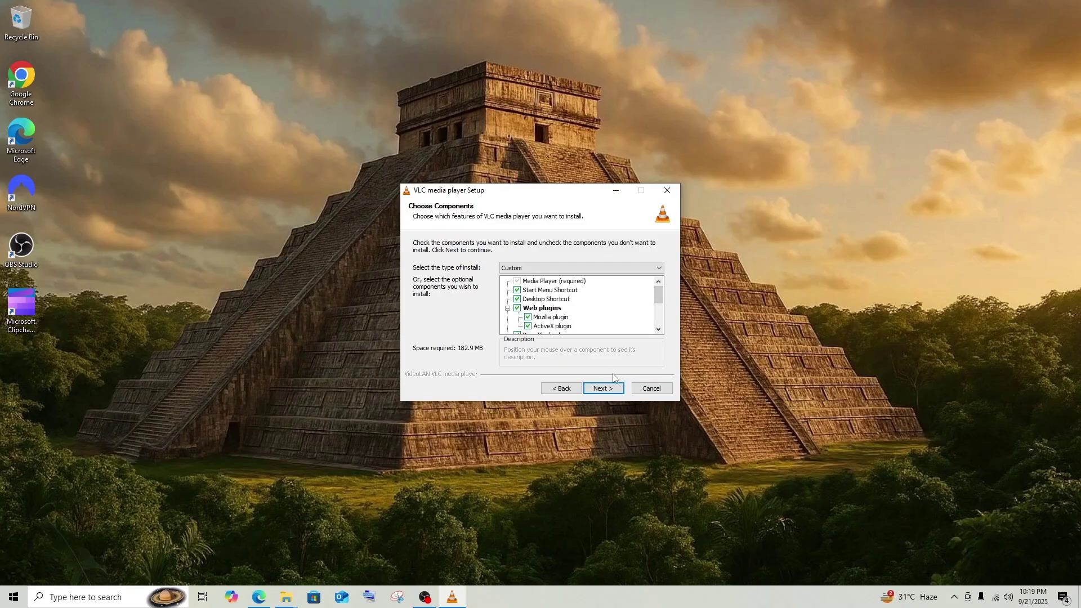
Step: Keep all components checked and set the install folder to D:\VLC\
{"action": "left_click", "coordinate": [611, 392]}
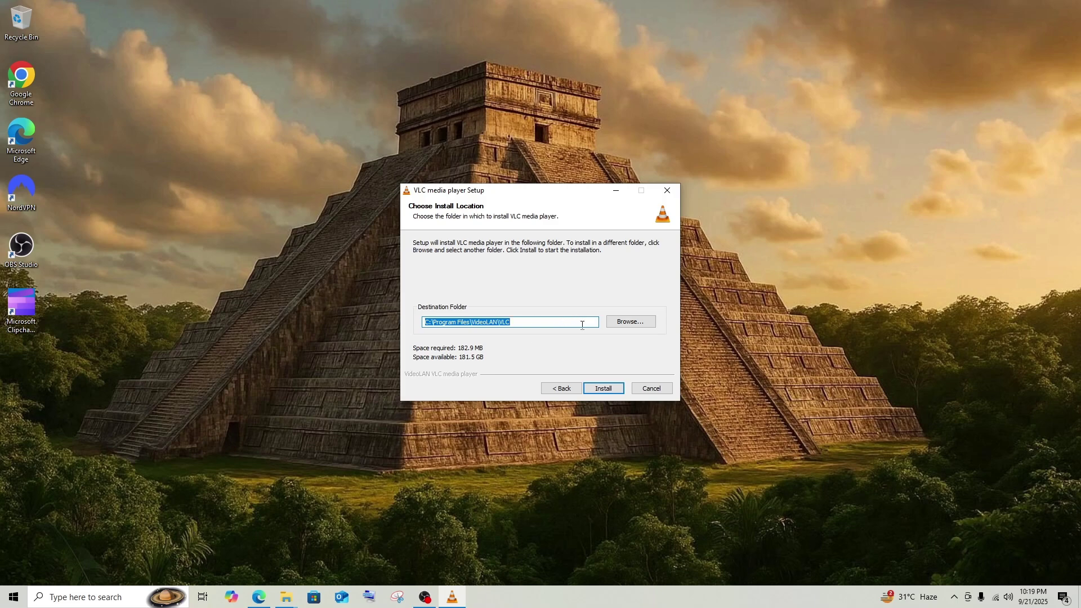
{"action": "left_click", "coordinate": [626, 322]}
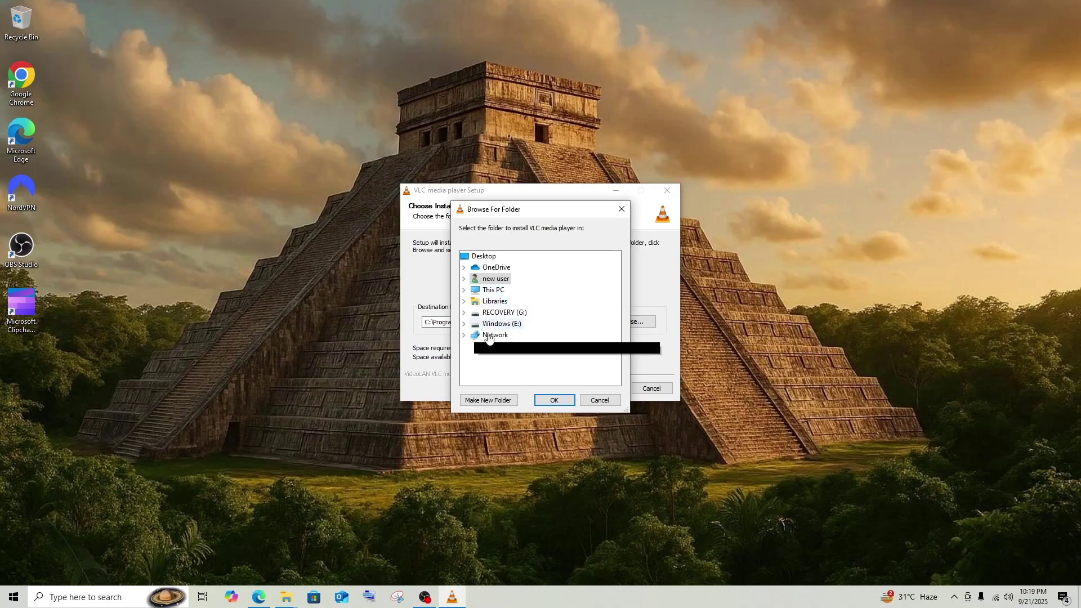
{"action": "left_click", "coordinate": [554, 399]}
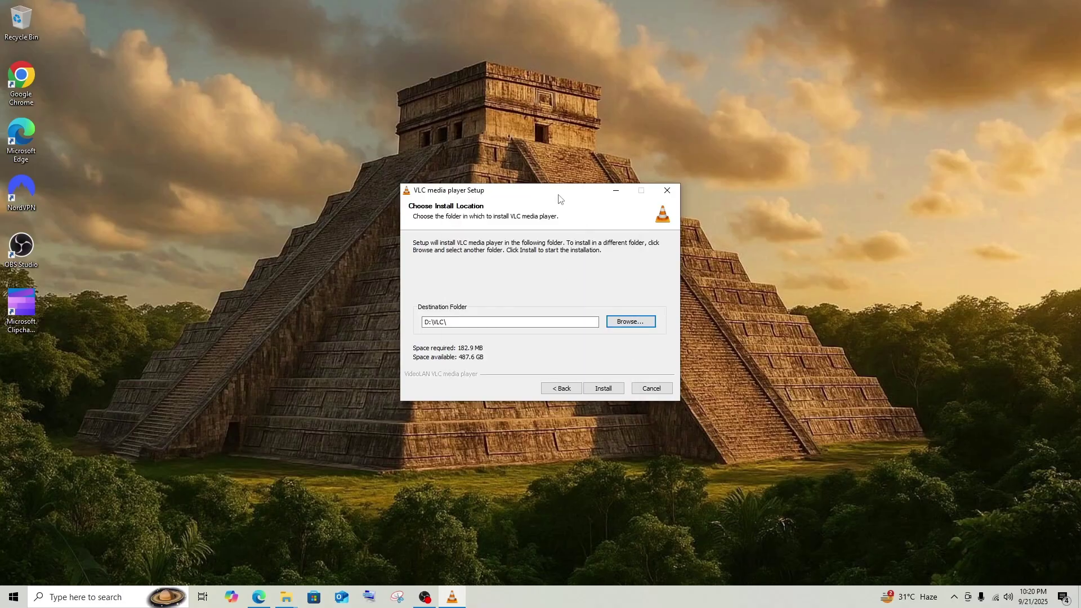
{"action": "left_click_drag", "start_coordinate": [558, 194], "coordinate": [565, 195]}
Step: Install VLC and finish setup with 'Run VLC media player' checked
{"action": "left_click", "coordinate": [614, 390]}
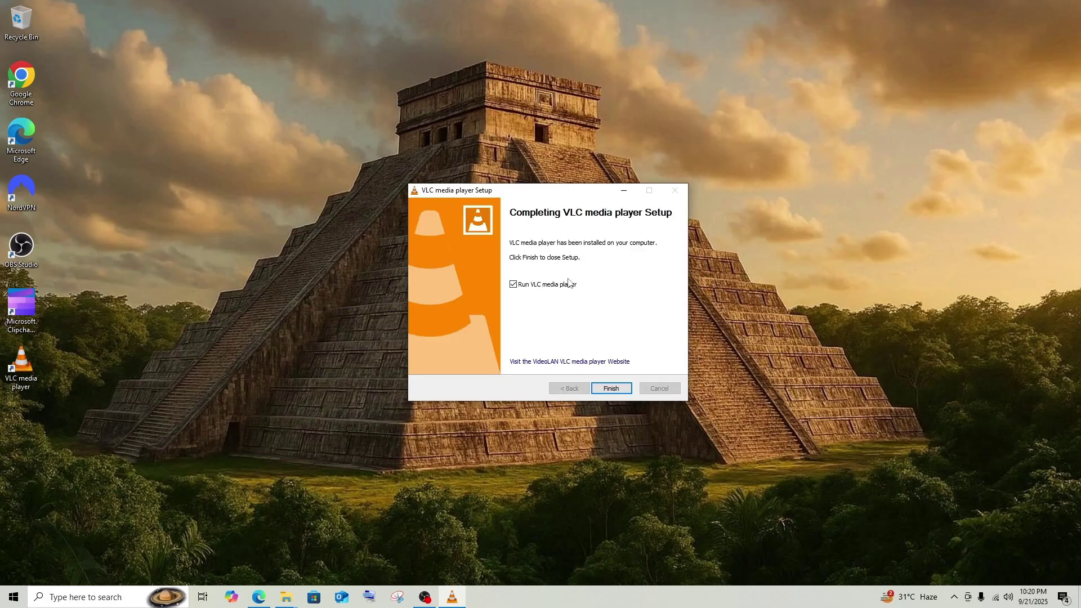
{"action": "left_click_drag", "start_coordinate": [538, 193], "coordinate": [557, 194]}
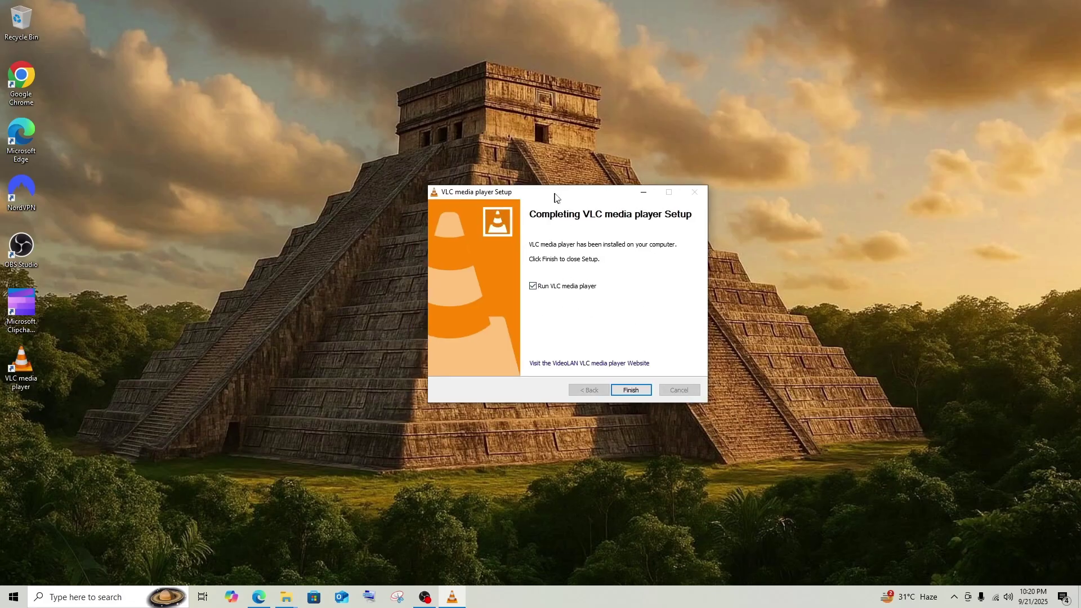
{"action": "left_click", "coordinate": [633, 391]}
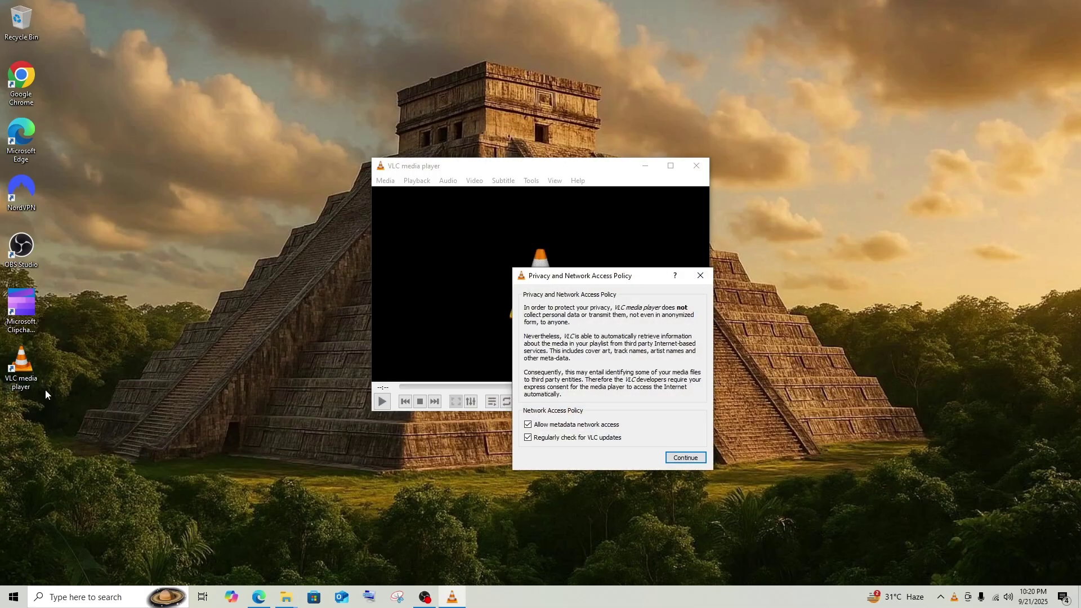
Step: Accept the Privacy and Network Access Policy, then maximize VLC and restore it to a centred window
{"action": "left_click", "coordinate": [709, 278]}
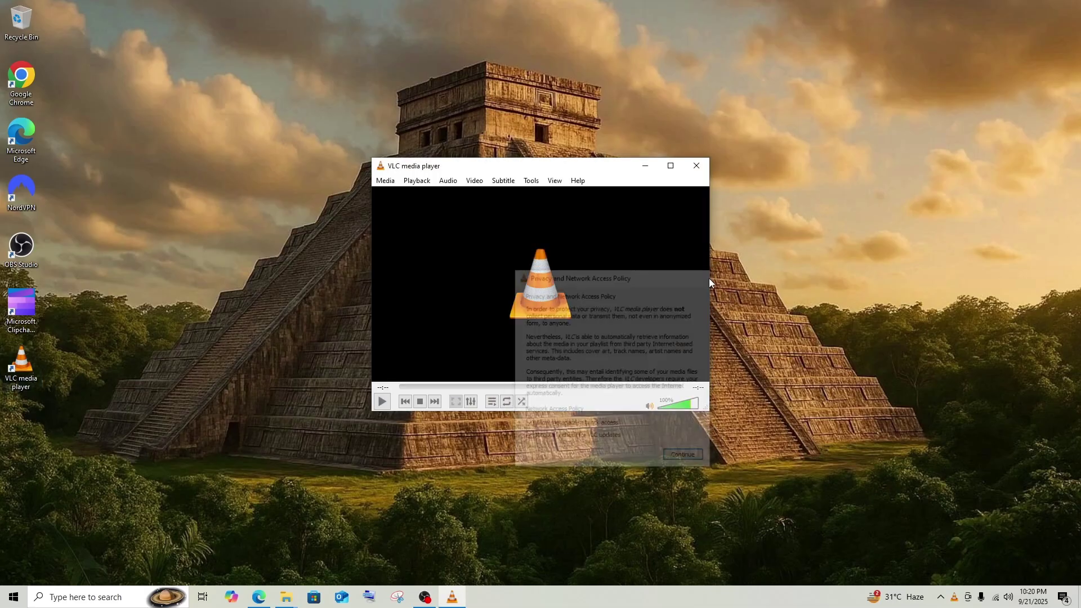
{"action": "left_click", "coordinate": [669, 166]}
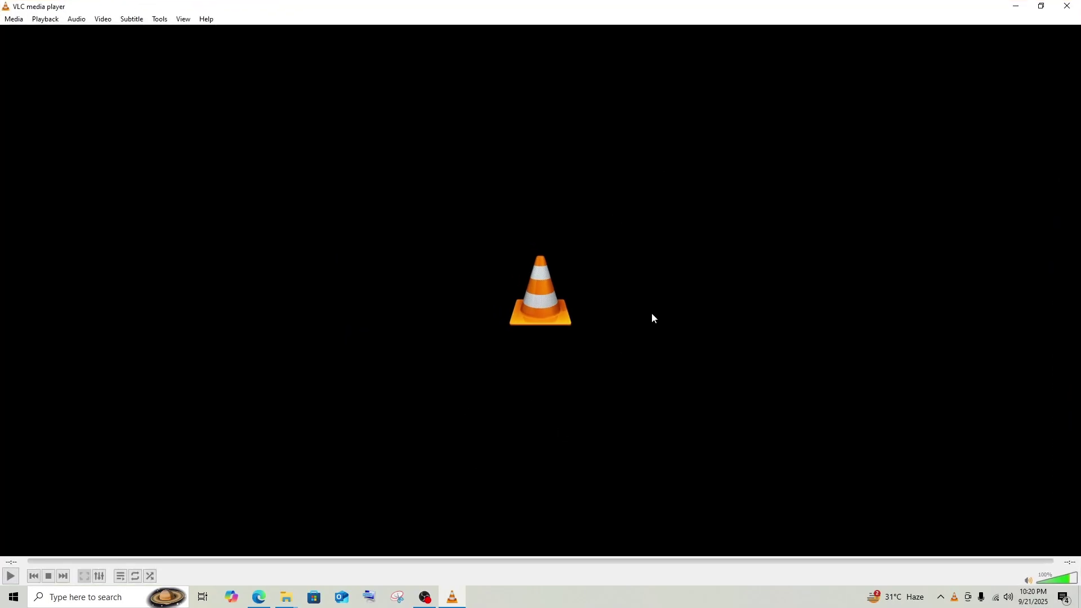
{"action": "mouse_move", "coordinate": [668, 7]}
{"action": "left_mouse_down"}
{"action": "mouse_move", "coordinate": [435, 107]}
{"action": "mouse_move", "coordinate": [469, 111]}
{"action": "mouse_move", "coordinate": [546, 203]}
{"action": "mouse_move", "coordinate": [547, 250]}
{"action": "left_mouse_up"}
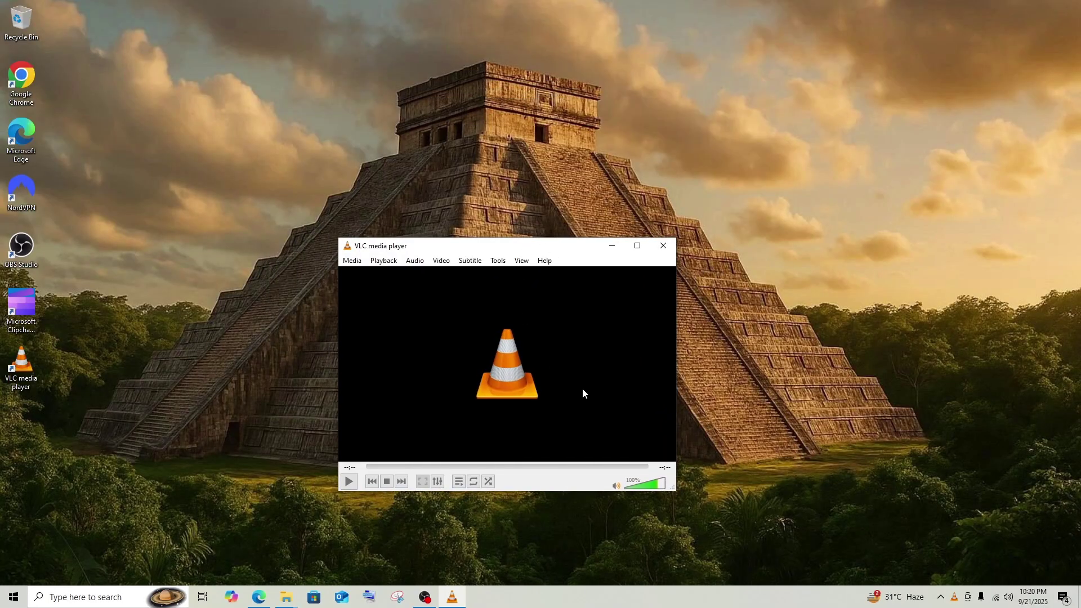